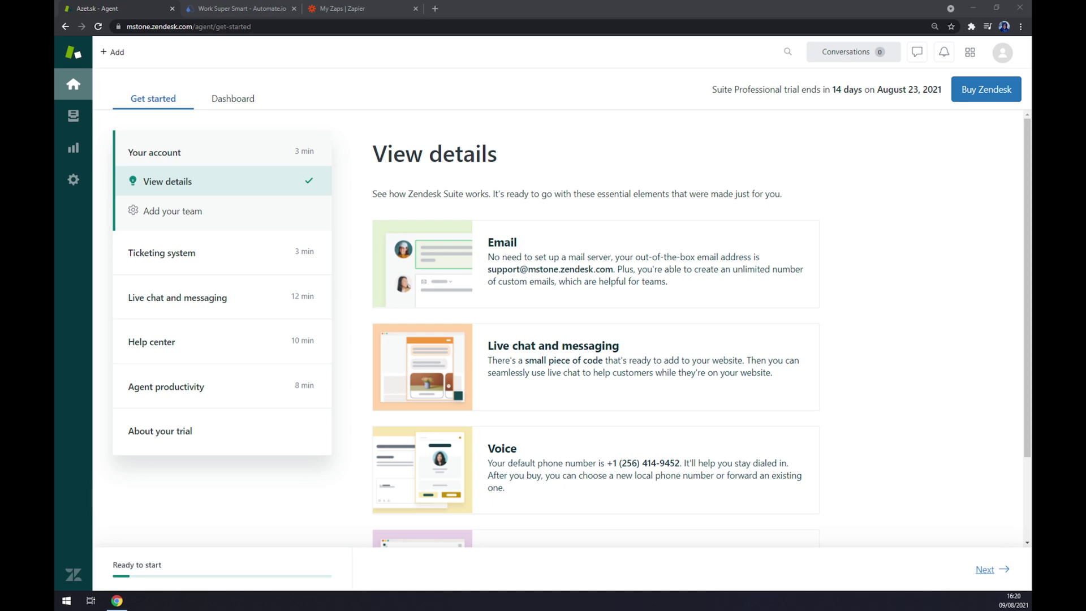
- Switch from the Zendesk trial page to the 'Work Super Smart - Automate.io' tab
{"action": "left_click", "coordinate": [230, 7]}
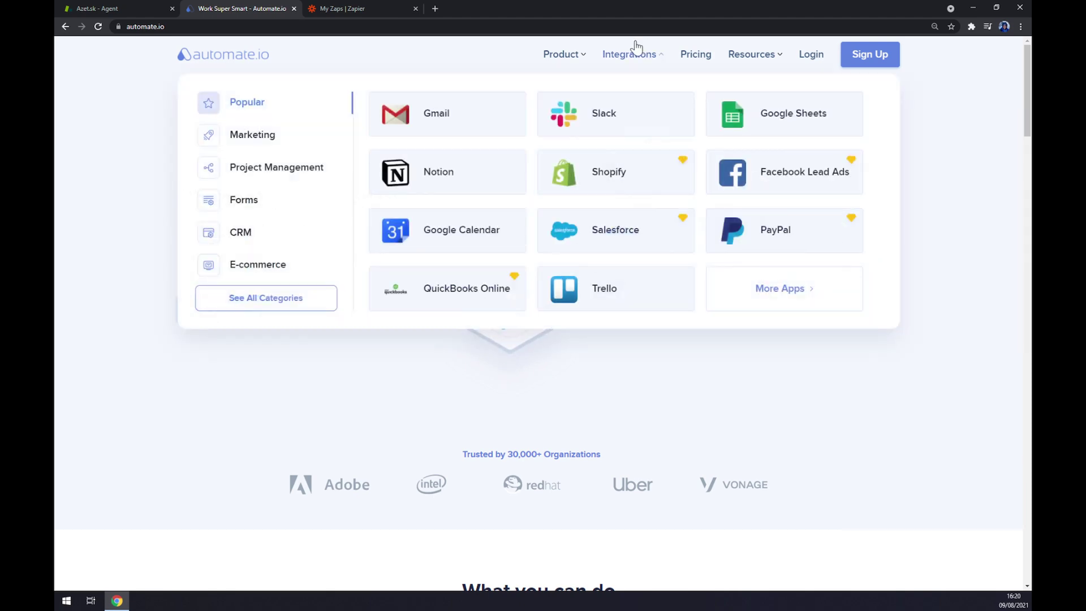
{"action": "mouse_move", "coordinate": [629, 55]}
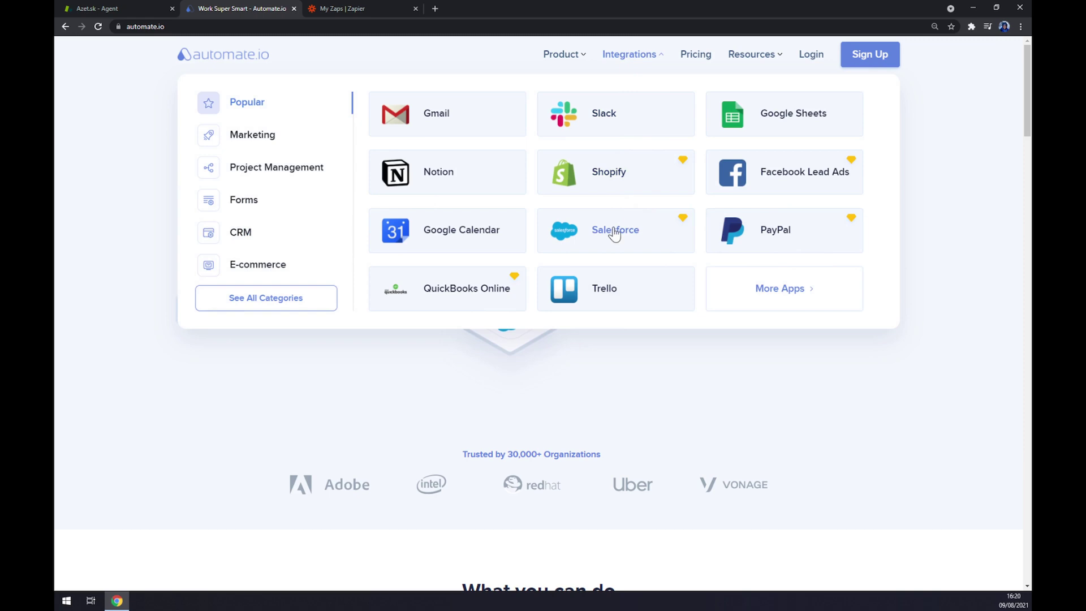
- Browse all integration categories to Zendesk, then open the Slack and Zendesk integration page
{"action": "left_click", "coordinate": [287, 306]}
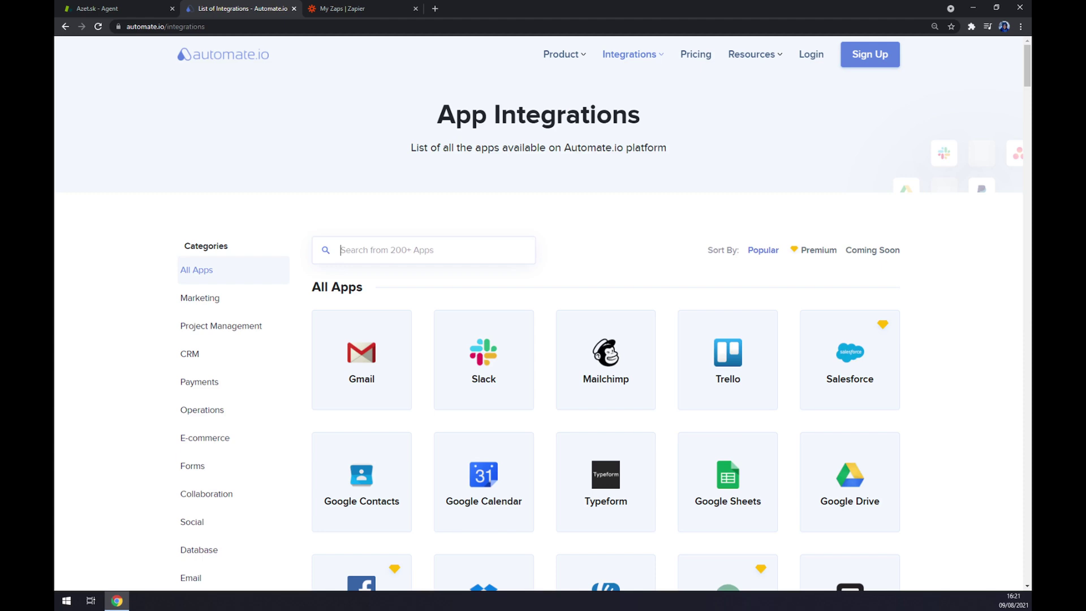
{"action": "type", "text": "zende"}
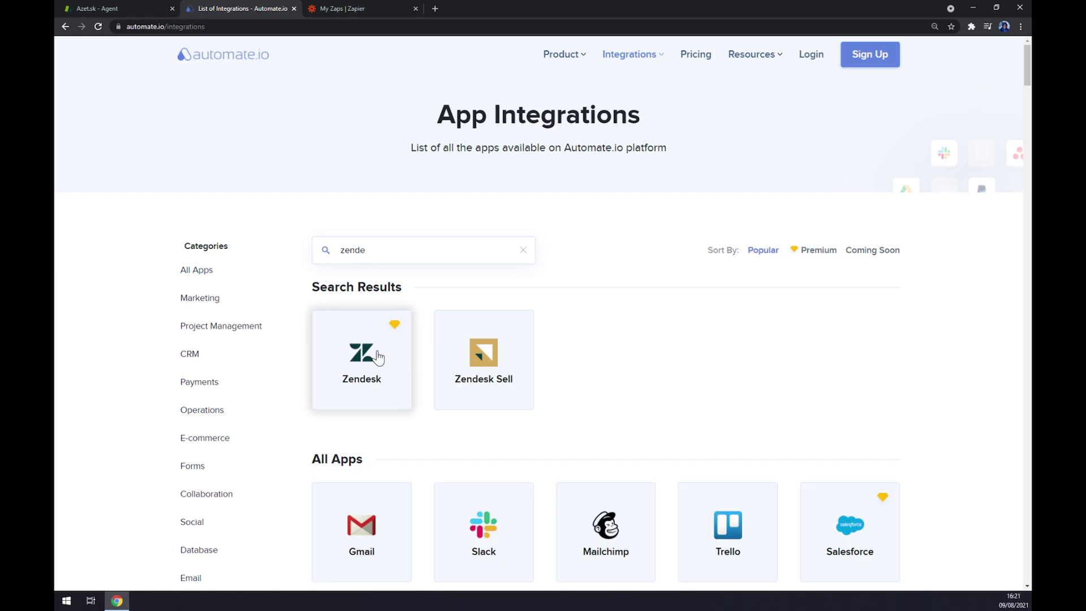
{"action": "left_click", "coordinate": [360, 352]}
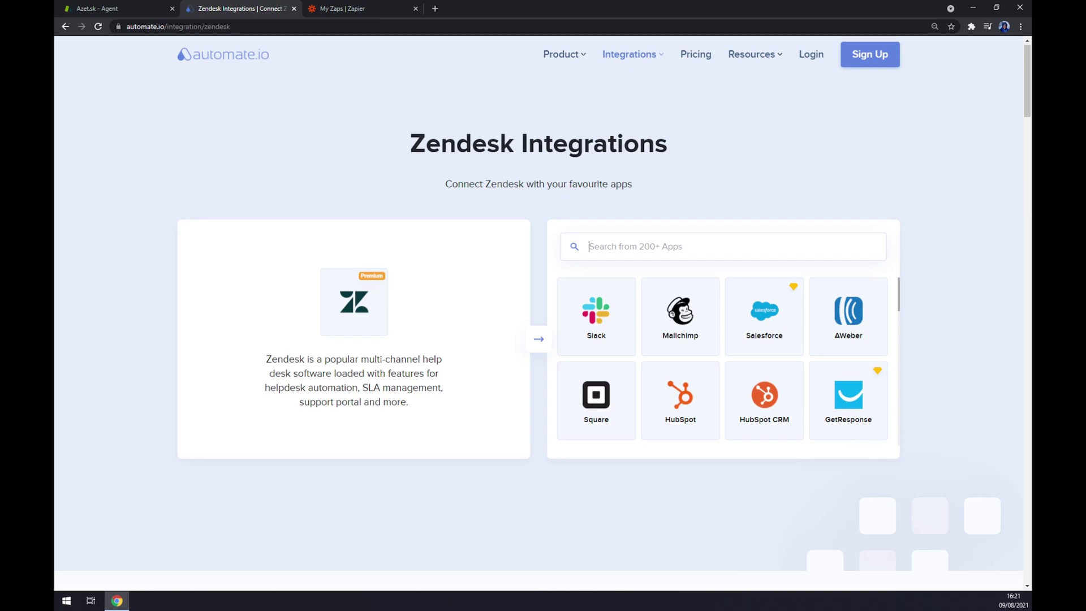
{"action": "type", "text": "slack"}
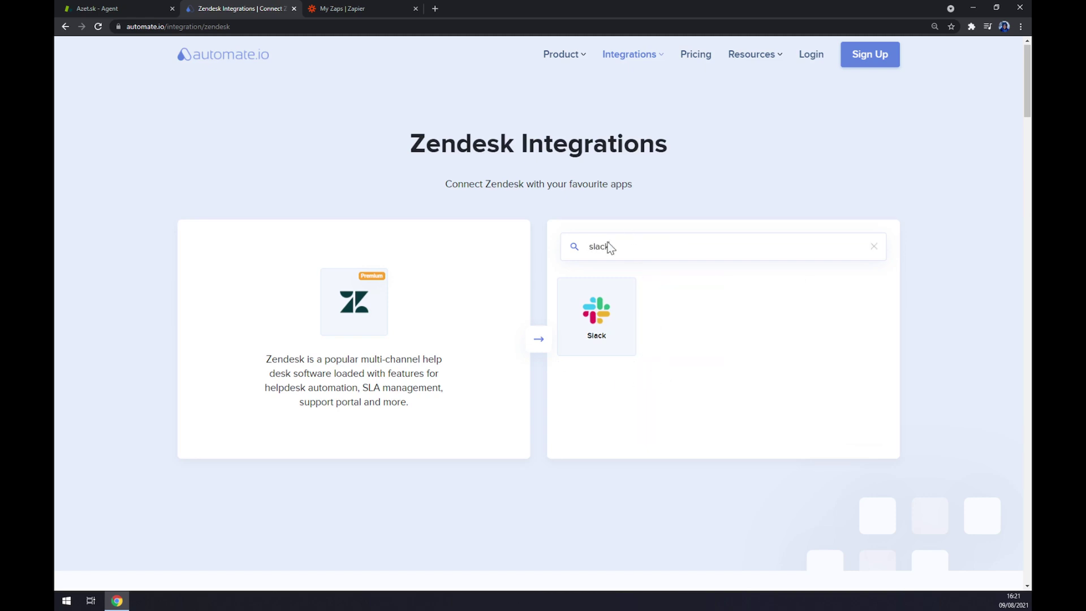
{"action": "left_click", "coordinate": [591, 329]}
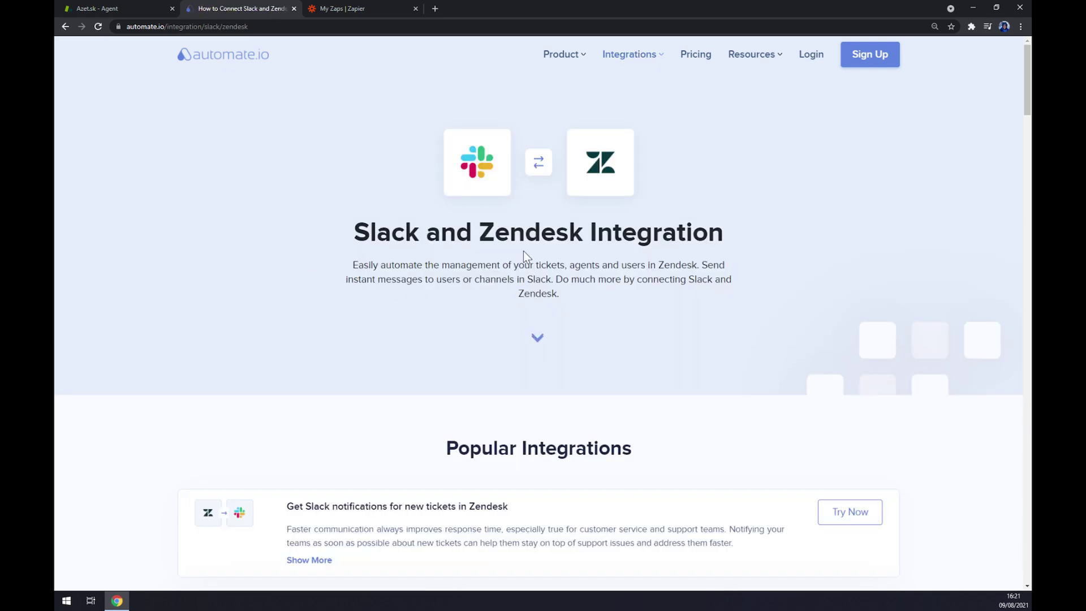
{"action": "scroll", "coordinate": [523, 250], "scroll_direction": "down", "scroll_amount": 3}
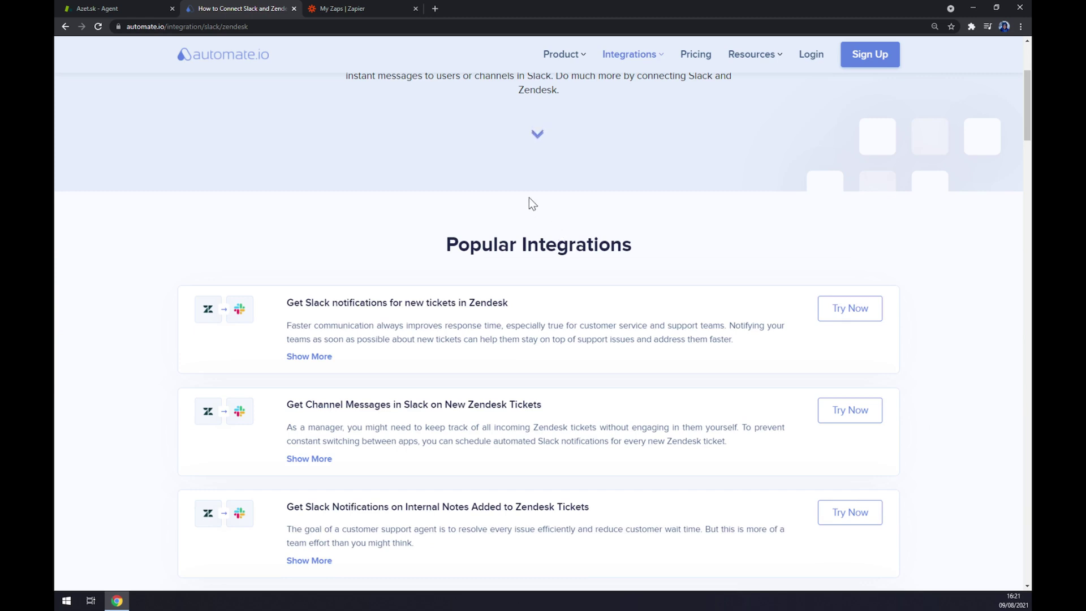
{"action": "left_click_drag", "start_coordinate": [438, 245], "coordinate": [670, 247]}
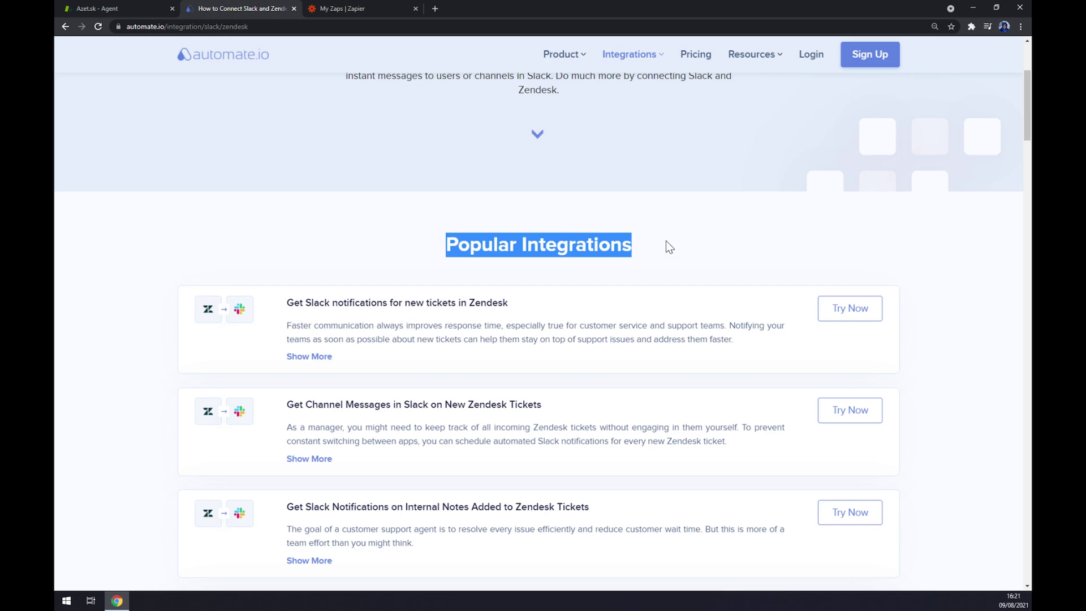
{"action": "left_click", "coordinate": [643, 236]}
{"action": "scroll", "coordinate": [642, 236], "scroll_direction": "down", "scroll_amount": 5}
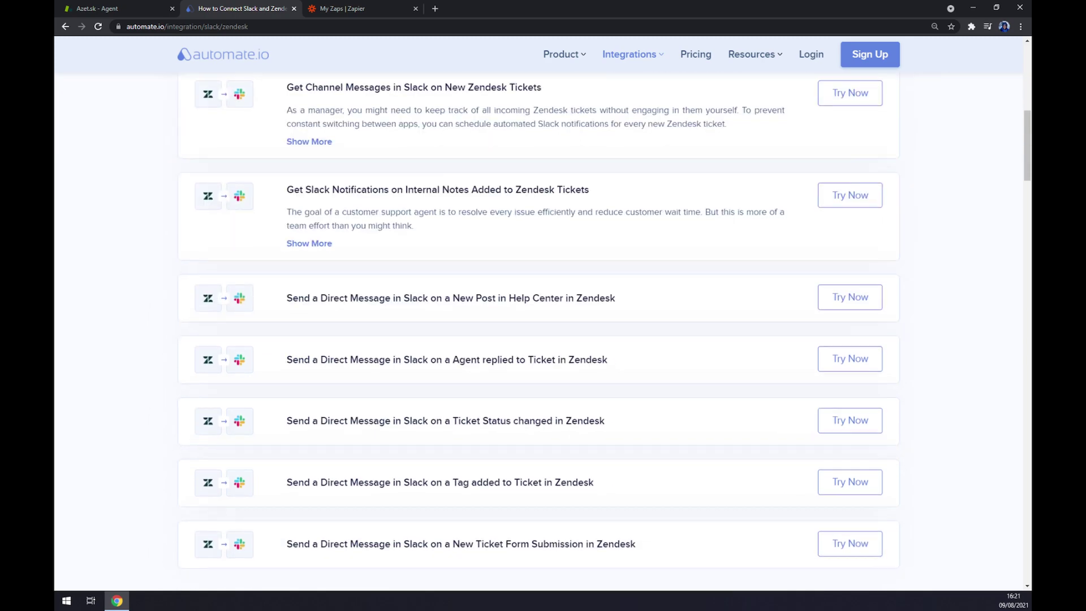
{"action": "scroll", "coordinate": [640, 228], "scroll_direction": "up", "scroll_amount": 2}
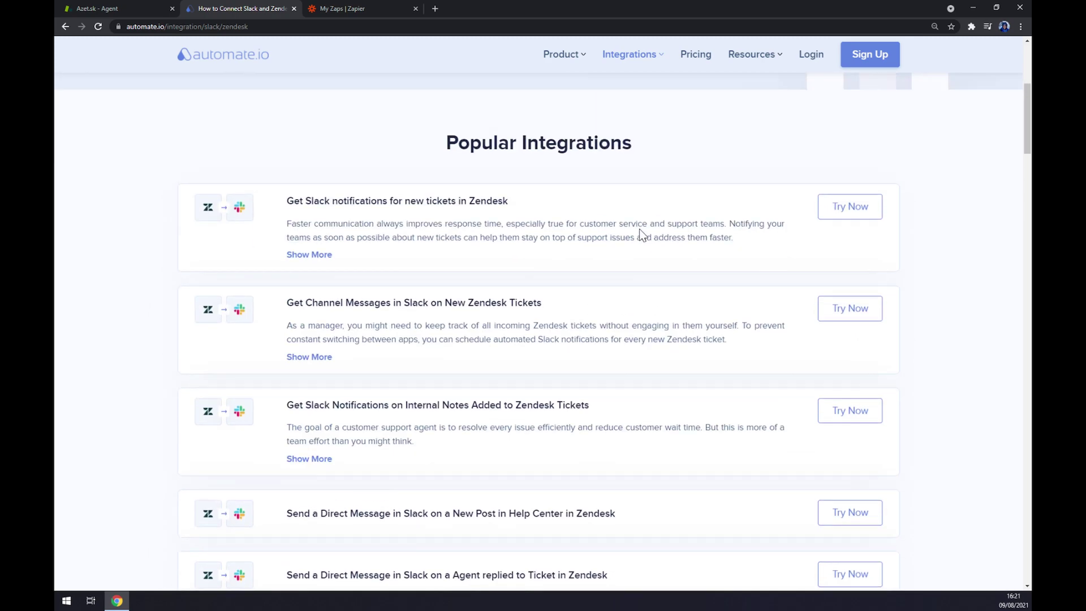
{"action": "scroll", "coordinate": [638, 227], "scroll_direction": "down", "scroll_amount": 2}
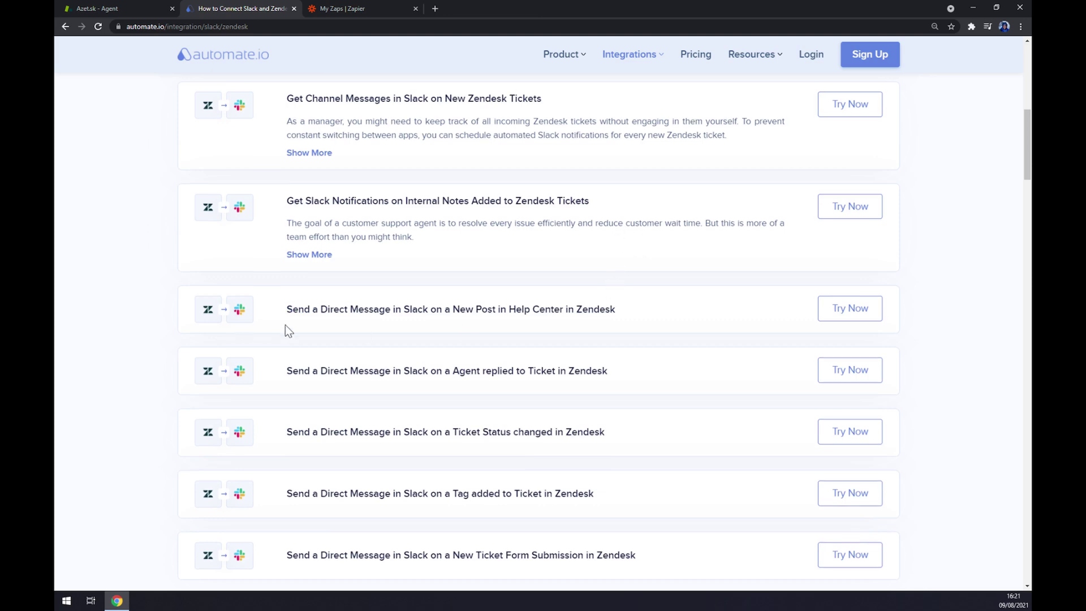
{"action": "scroll", "coordinate": [289, 324], "scroll_direction": "down", "scroll_amount": 1}
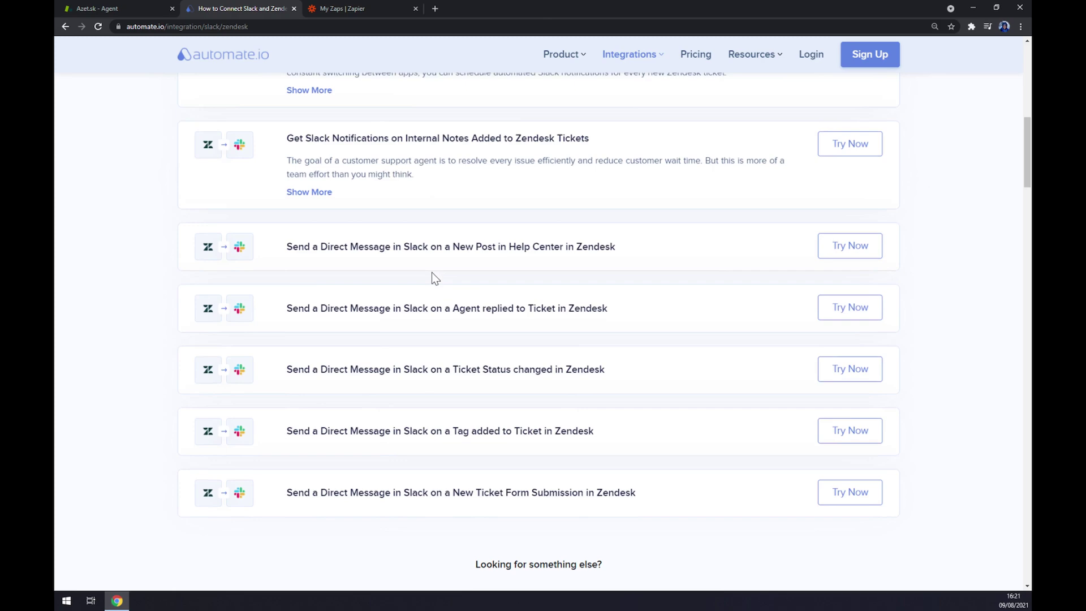
{"action": "scroll", "coordinate": [432, 272], "scroll_direction": "down", "scroll_amount": 3}
{"action": "scroll", "coordinate": [437, 264], "scroll_direction": "up", "scroll_amount": 4}
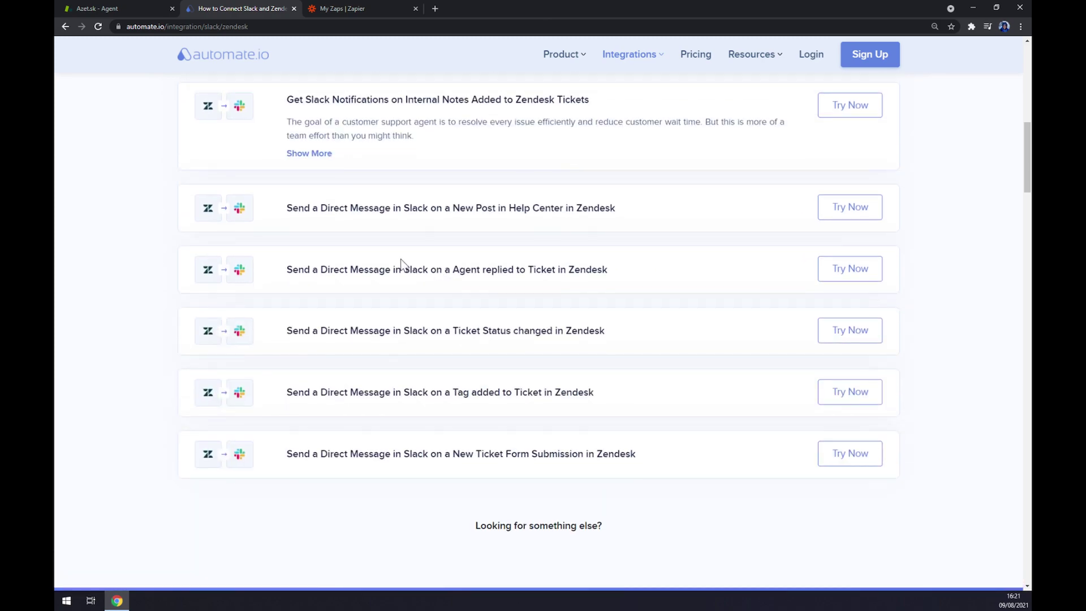
{"action": "scroll", "coordinate": [437, 264], "scroll_direction": "up", "scroll_amount": 4}
{"action": "scroll", "coordinate": [380, 268], "scroll_direction": "down", "scroll_amount": 3}
{"action": "scroll", "coordinate": [393, 269], "scroll_direction": "down", "scroll_amount": 4}
{"action": "scroll", "coordinate": [394, 268], "scroll_direction": "down", "scroll_amount": 3}
{"action": "scroll", "coordinate": [394, 268], "scroll_direction": "down", "scroll_amount": 1}
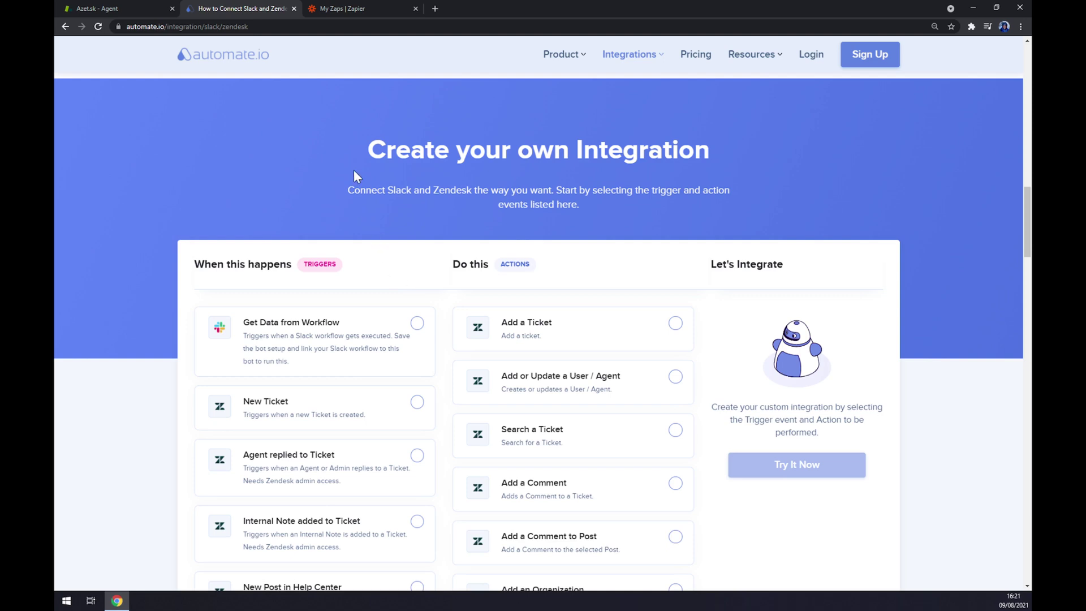
- Pair Zendesk's New Ticket trigger with Slack's Send a Direct Message action and start building
{"action": "left_click_drag", "start_coordinate": [354, 176], "coordinate": [696, 173]}
{"action": "left_click", "coordinate": [362, 149]}
{"action": "scroll", "coordinate": [348, 275], "scroll_direction": "down", "scroll_amount": 3}
{"action": "scroll", "coordinate": [352, 272], "scroll_direction": "down", "scroll_amount": 2}
{"action": "scroll", "coordinate": [357, 261], "scroll_direction": "down", "scroll_amount": 3}
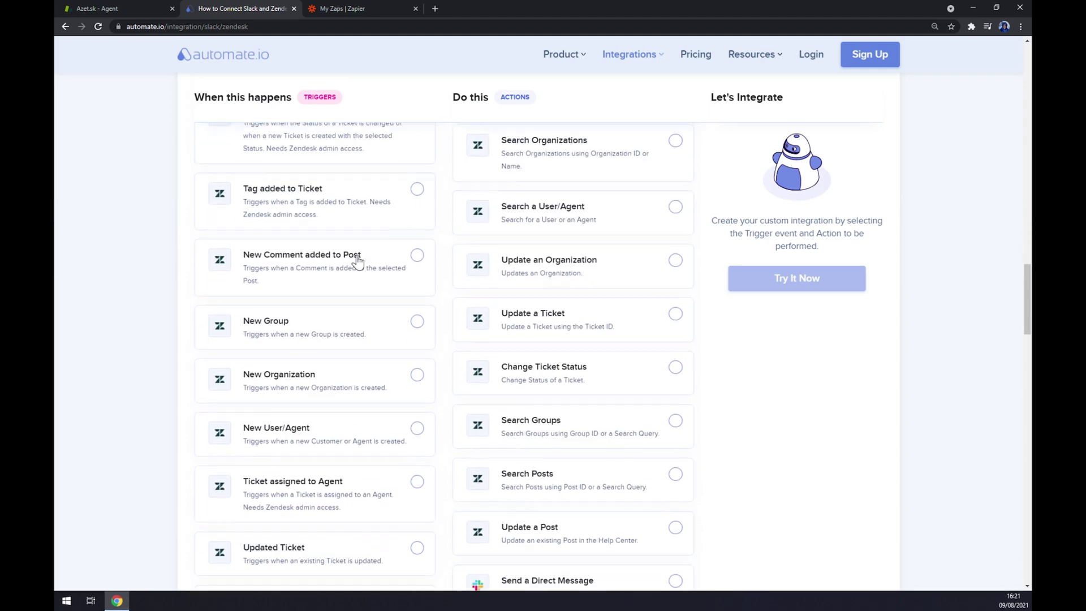
{"action": "scroll", "coordinate": [357, 262], "scroll_direction": "up", "scroll_amount": 4}
{"action": "scroll", "coordinate": [352, 255], "scroll_direction": "up", "scroll_amount": 4}
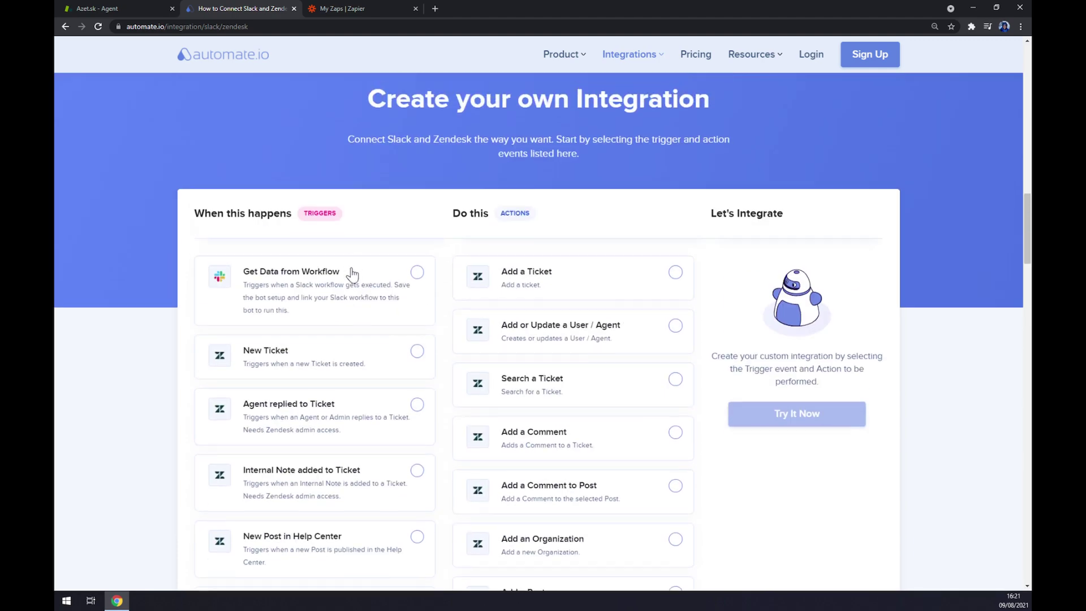
{"action": "left_click", "coordinate": [416, 352]}
{"action": "scroll", "coordinate": [323, 284], "scroll_direction": "down", "scroll_amount": 5}
{"action": "scroll", "coordinate": [469, 291], "scroll_direction": "down", "scroll_amount": 4}
{"action": "scroll", "coordinate": [466, 291], "scroll_direction": "up", "scroll_amount": 3}
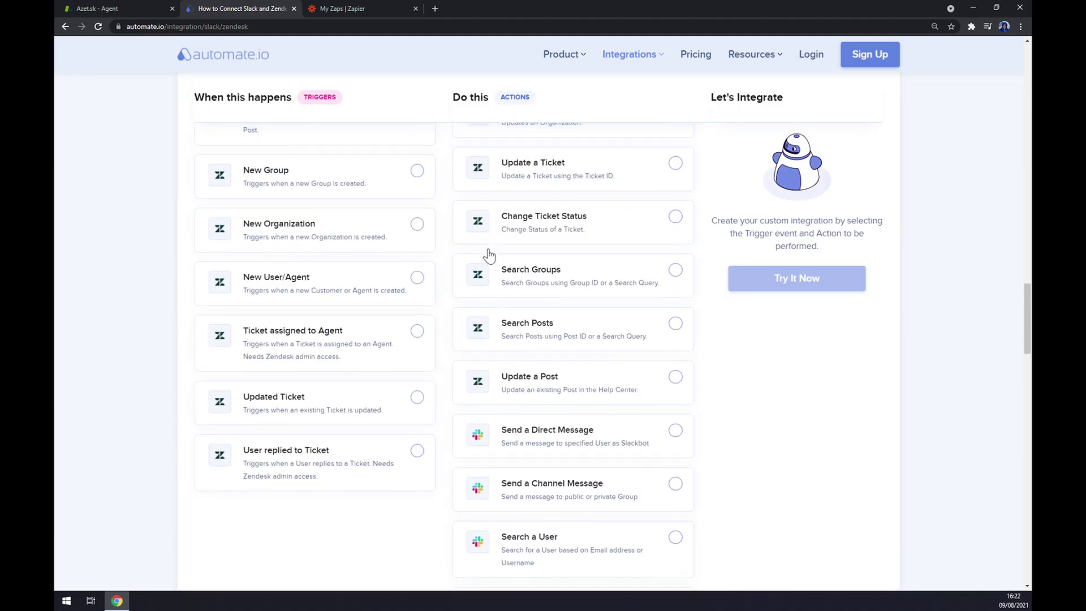
{"action": "scroll", "coordinate": [466, 291], "scroll_direction": "up", "scroll_amount": 4}
{"action": "scroll", "coordinate": [493, 255], "scroll_direction": "down", "scroll_amount": 6}
{"action": "scroll", "coordinate": [527, 316], "scroll_direction": "down", "scroll_amount": 1}
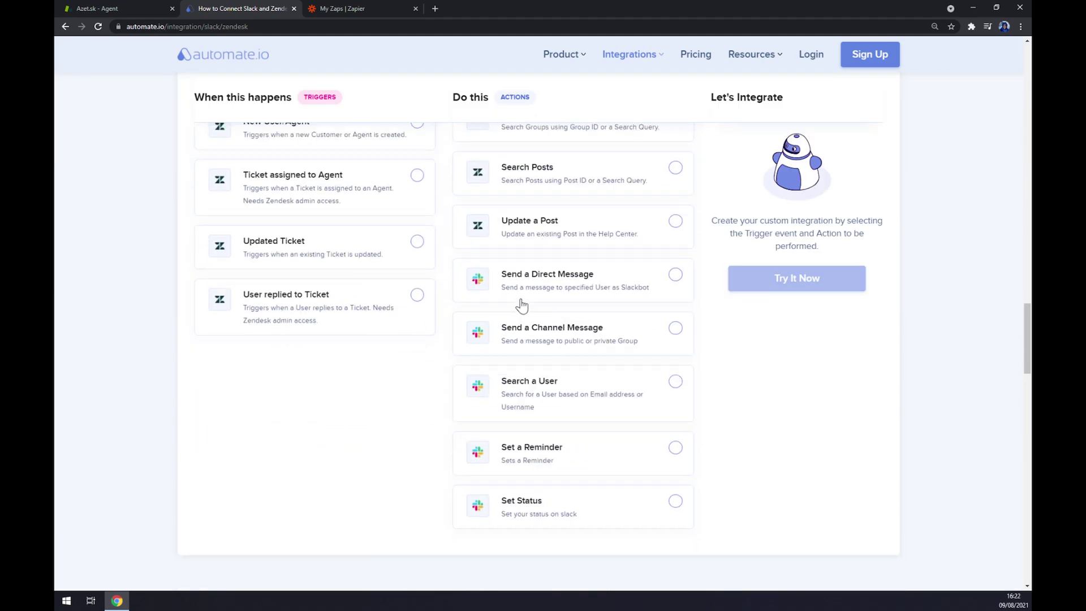
{"action": "left_click", "coordinate": [523, 295]}
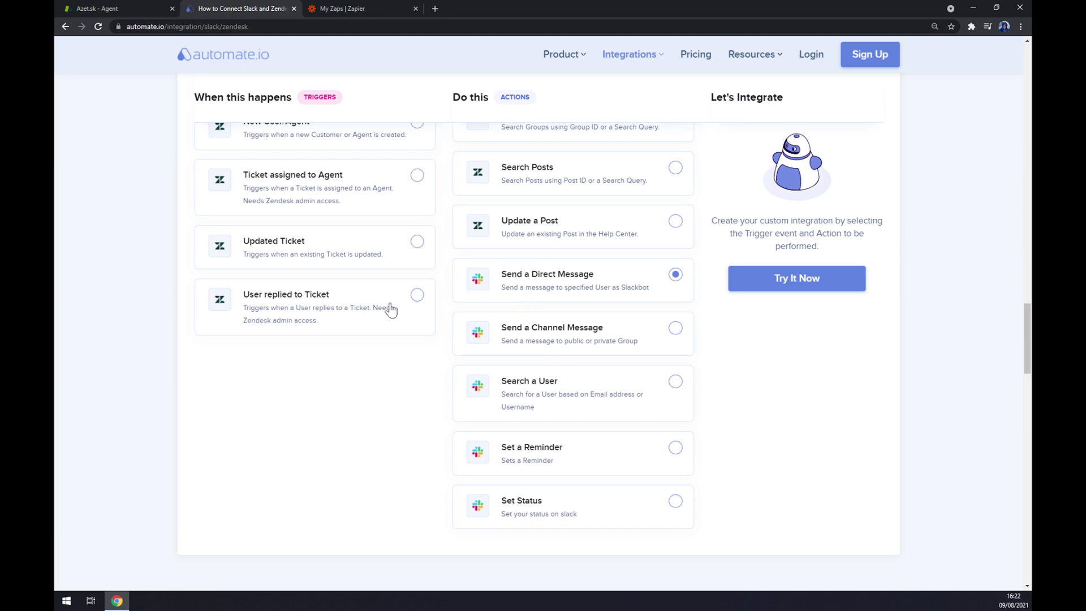
{"action": "scroll", "coordinate": [372, 311], "scroll_direction": "up", "scroll_amount": 5}
{"action": "scroll", "coordinate": [371, 311], "scroll_direction": "up", "scroll_amount": 3}
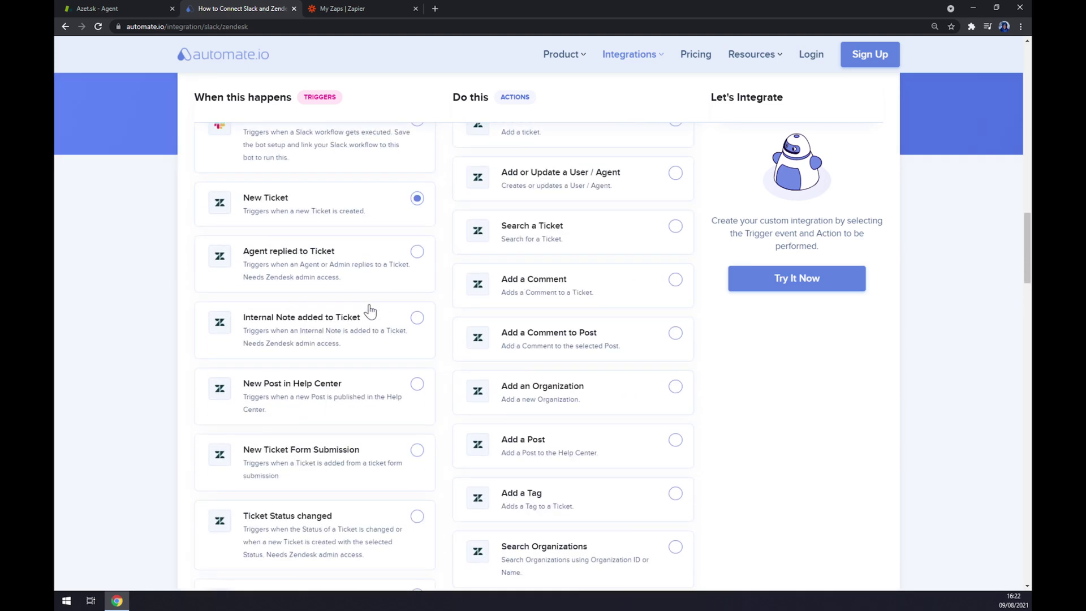
{"action": "scroll", "coordinate": [372, 311], "scroll_direction": "down", "scroll_amount": 4}
{"action": "scroll", "coordinate": [374, 312], "scroll_direction": "down", "scroll_amount": 4}
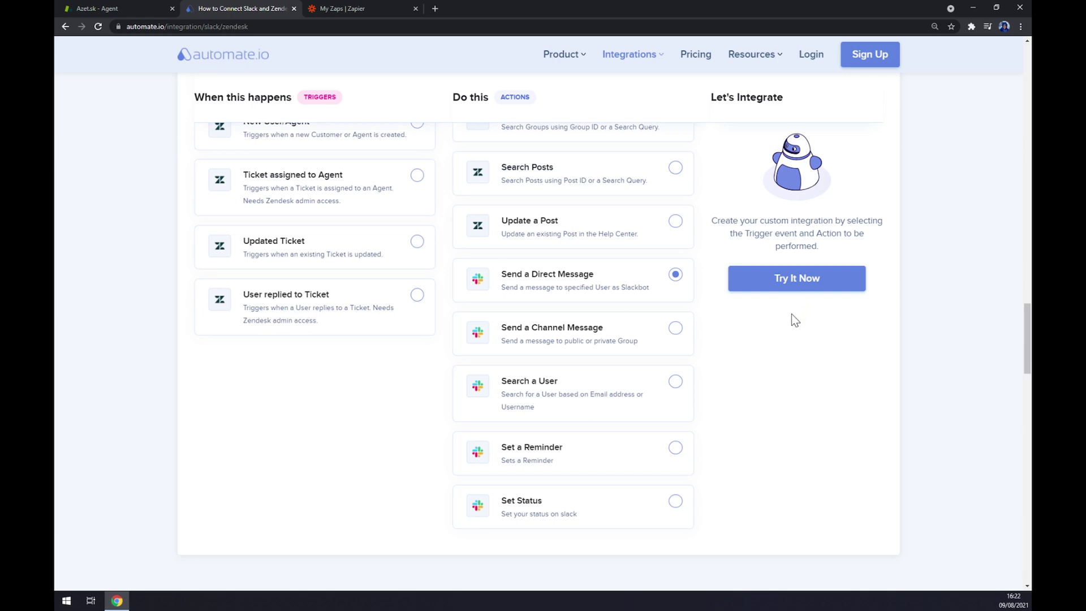
{"action": "left_click", "coordinate": [796, 278]}
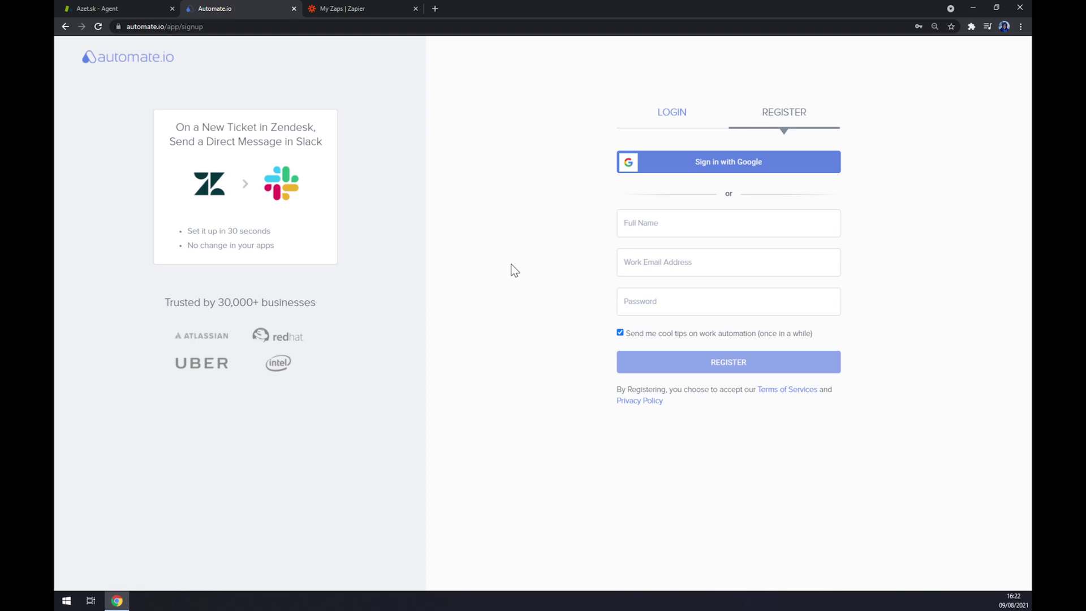
{"action": "left_click", "coordinate": [361, 8]}
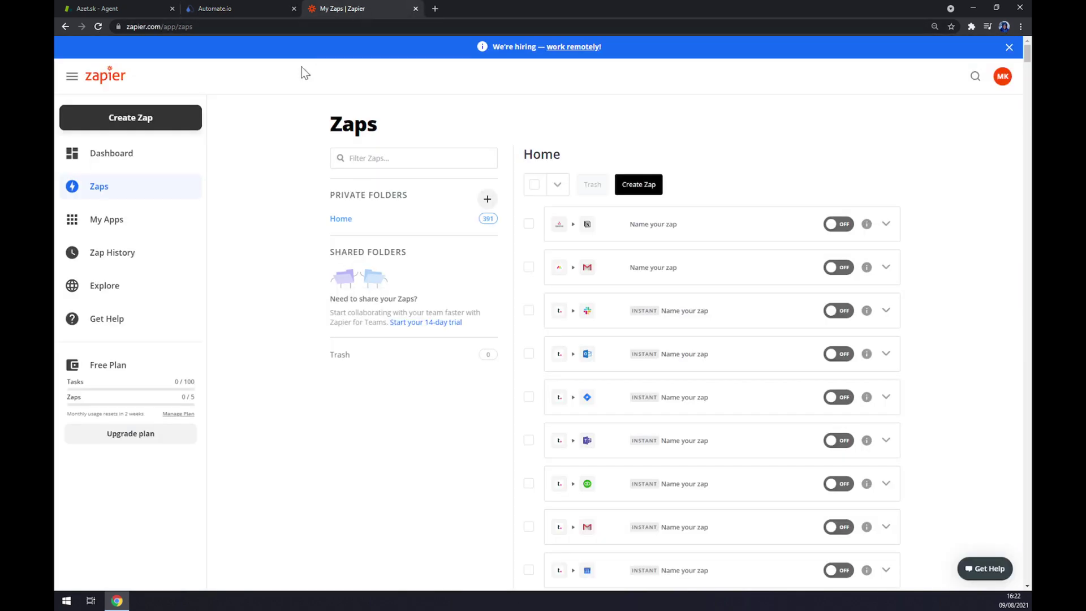
{"action": "left_click", "coordinate": [239, 7]}
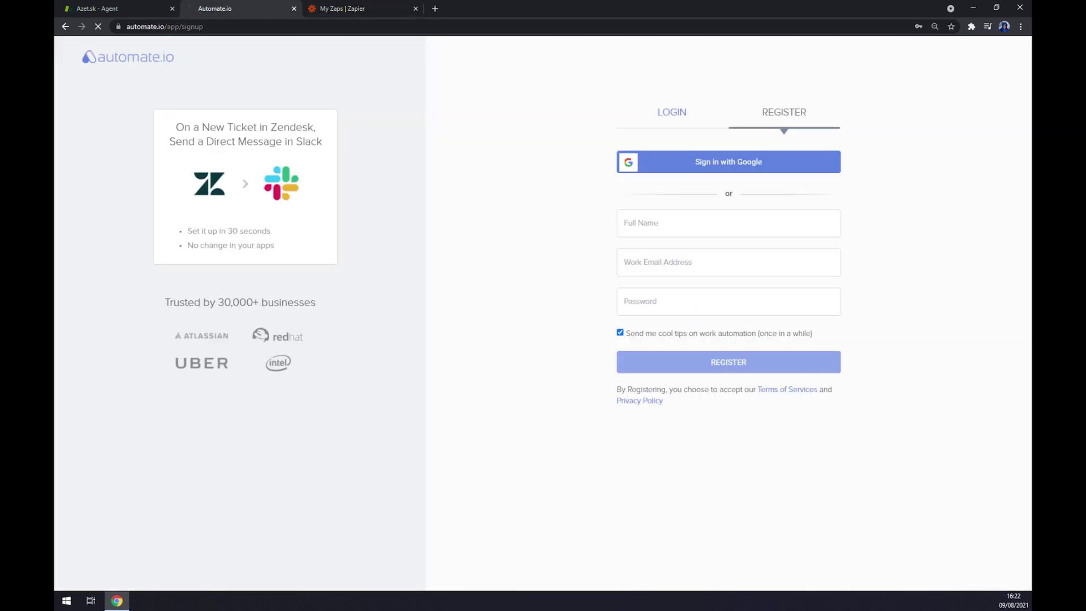
- Back in Zapier, set the new zap's trigger to Zendesk New Organization
{"action": "left_click", "coordinate": [356, 8]}
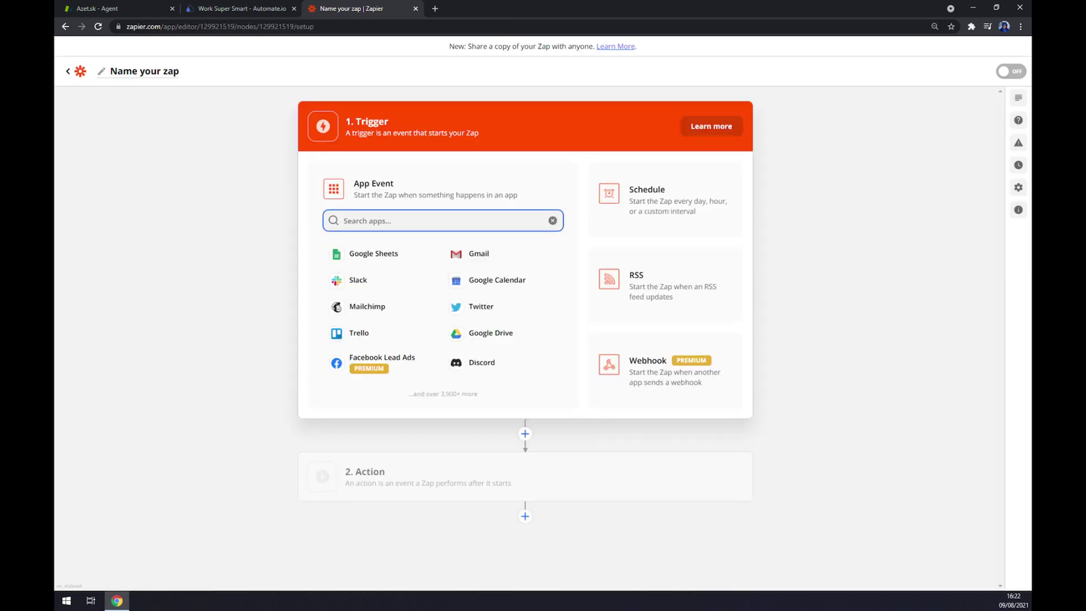
{"action": "type", "text": "zende"}
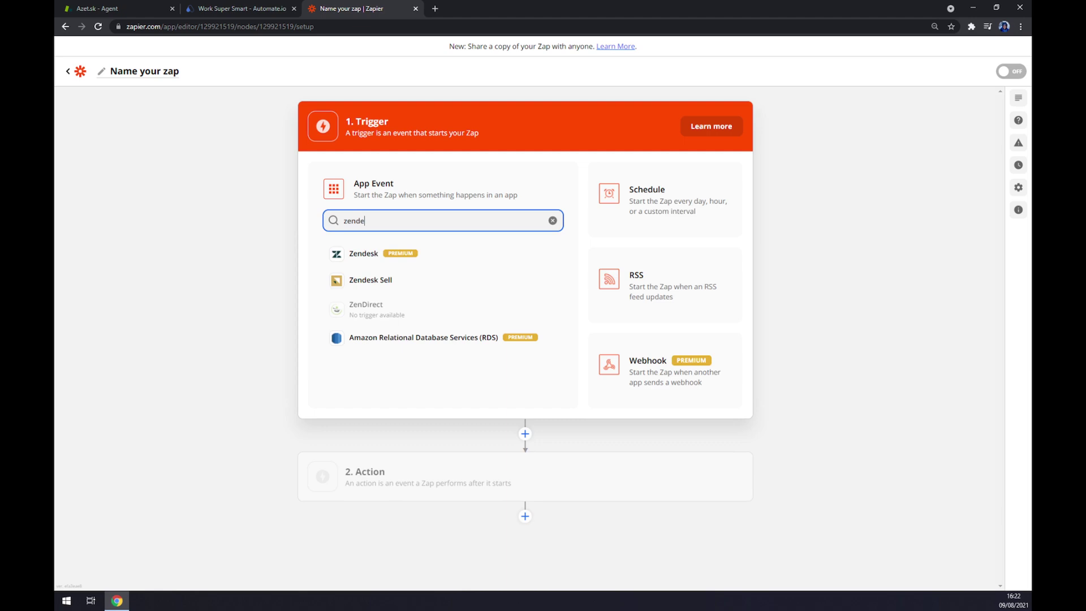
{"action": "left_click", "coordinate": [367, 255]}
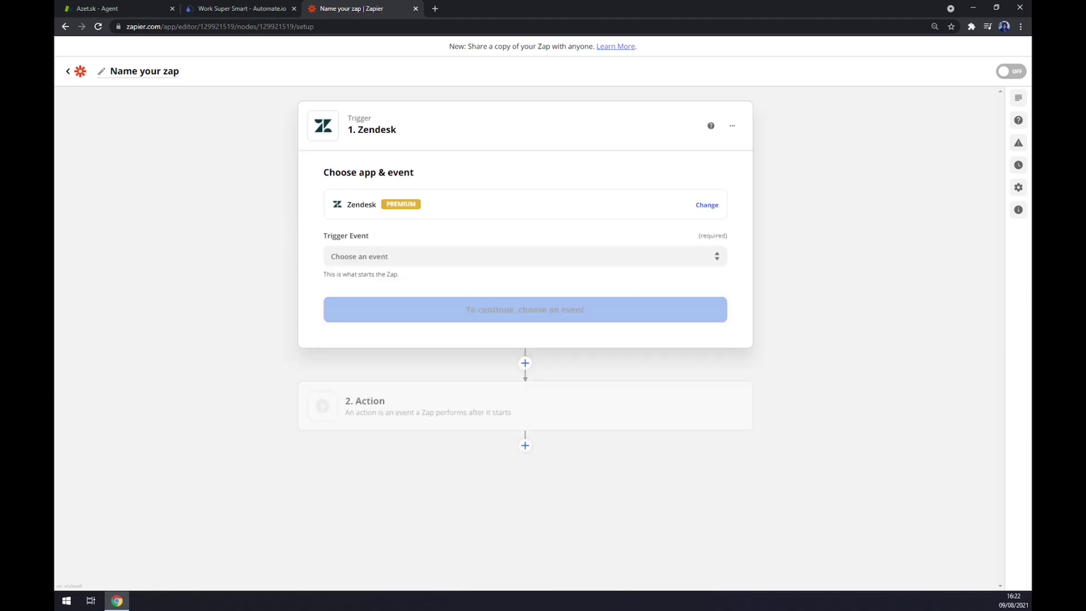
{"action": "left_click", "coordinate": [374, 257]}
{"action": "scroll", "coordinate": [386, 314], "scroll_direction": "down", "scroll_amount": 1}
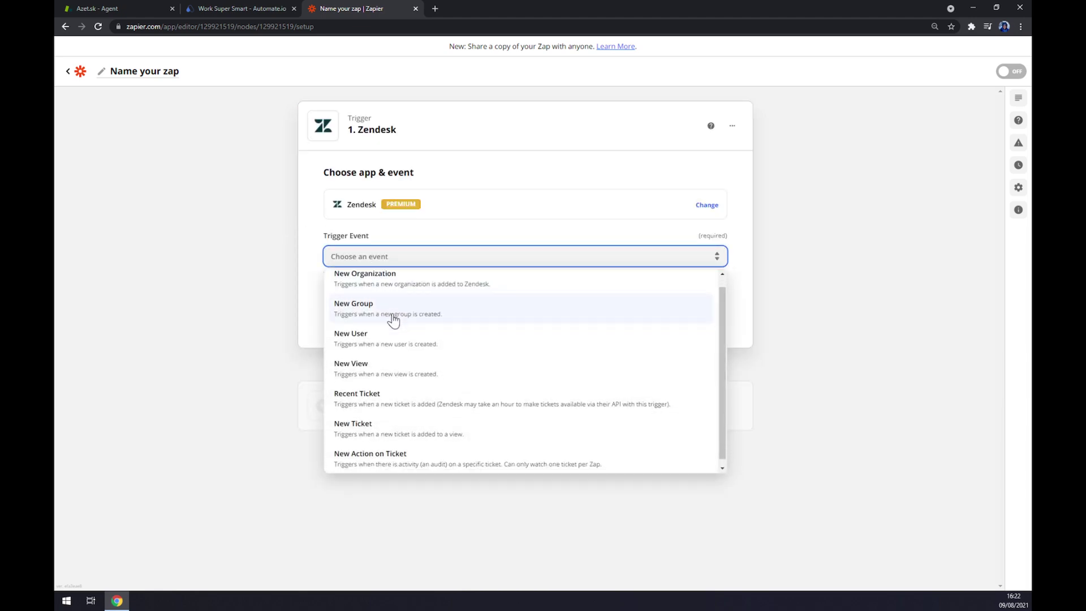
{"action": "scroll", "coordinate": [390, 319], "scroll_direction": "up", "scroll_amount": 1}
{"action": "left_click", "coordinate": [371, 288]}
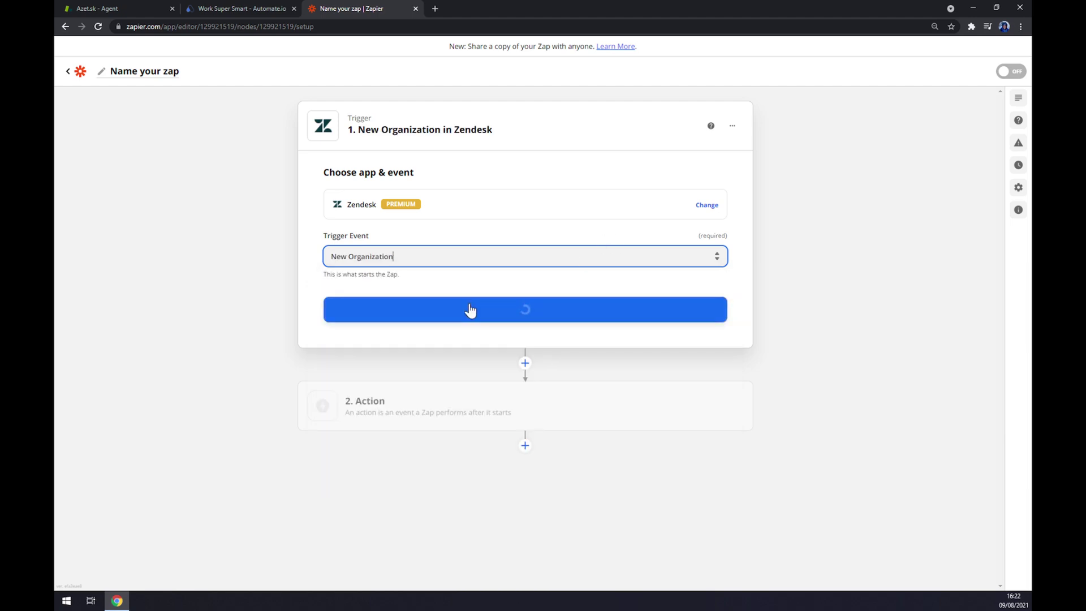
- Connect the zap's trigger to the existing Zendesk account
{"action": "left_click", "coordinate": [475, 314]}
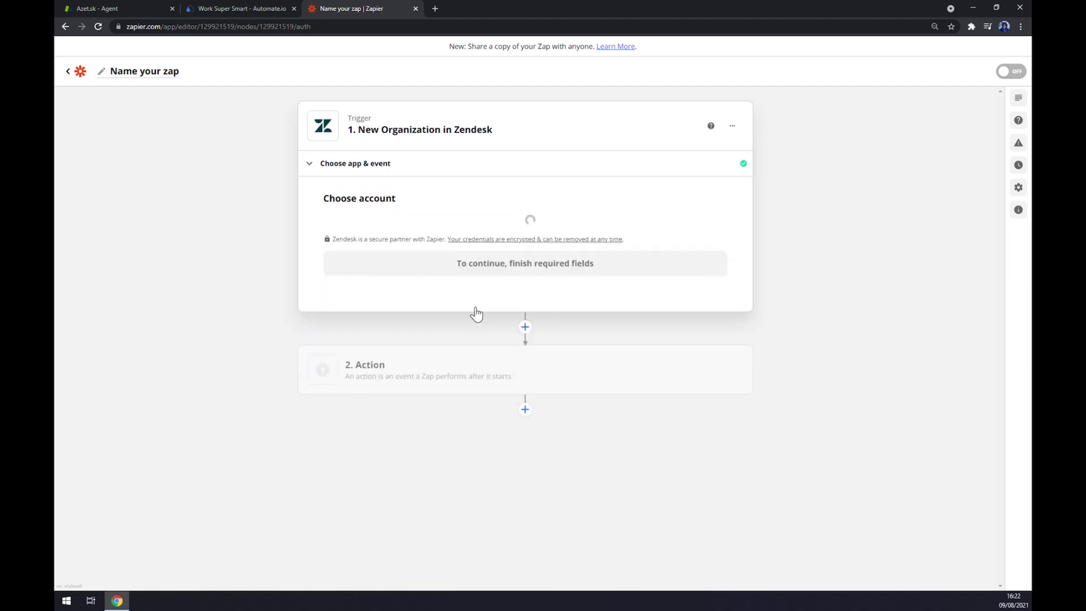
{"action": "left_click", "coordinate": [384, 240]}
{"action": "left_click", "coordinate": [366, 321]}
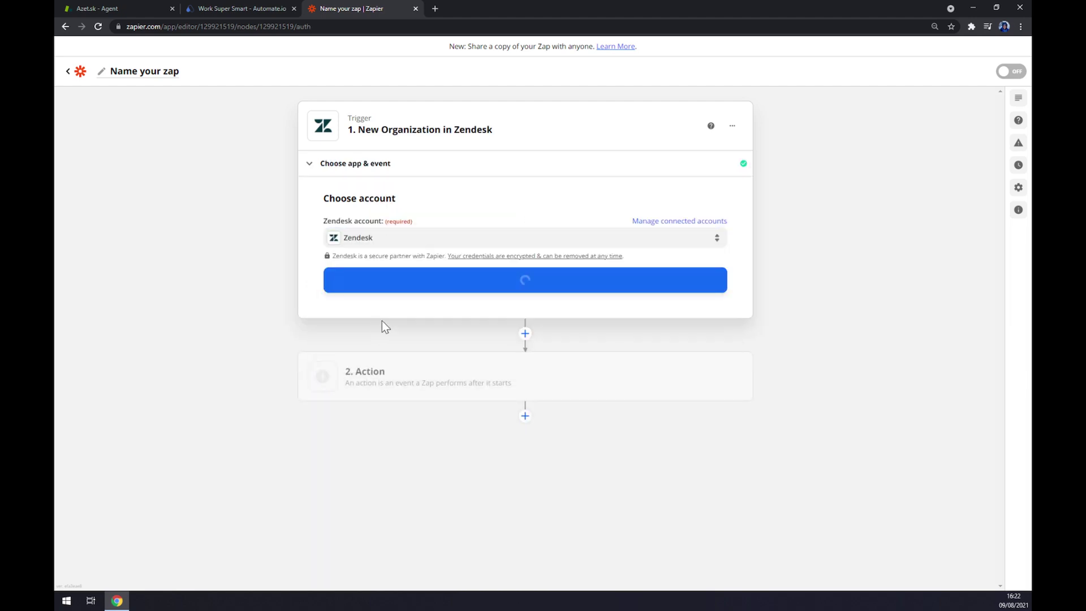
{"action": "left_click", "coordinate": [526, 283]}
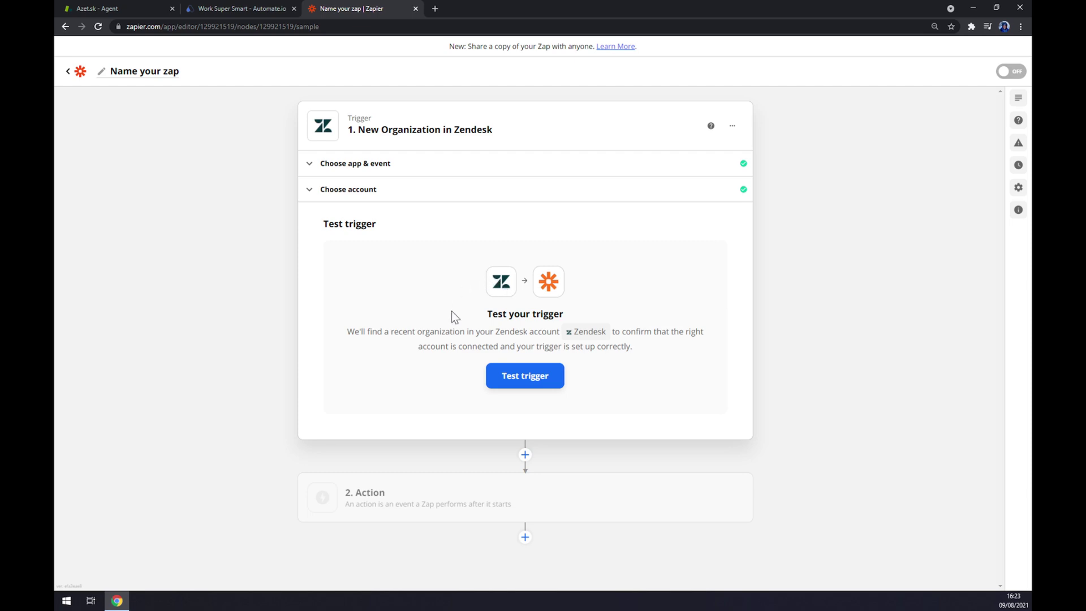
- Set the zap's action step to Slack's Send Channel Message event
{"action": "left_click", "coordinate": [396, 496]}
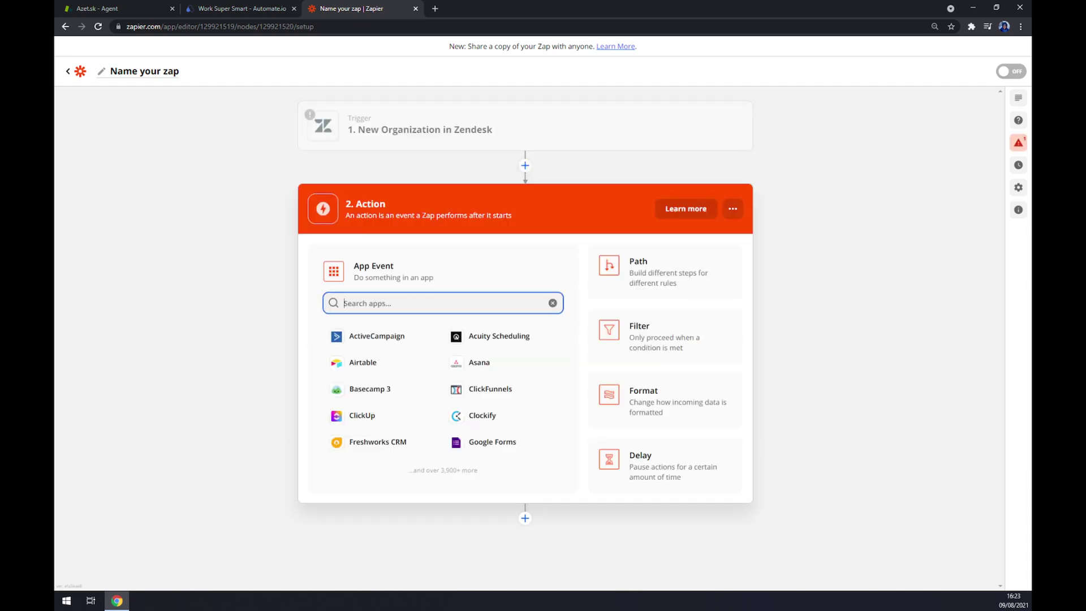
{"action": "type", "text": "slack"}
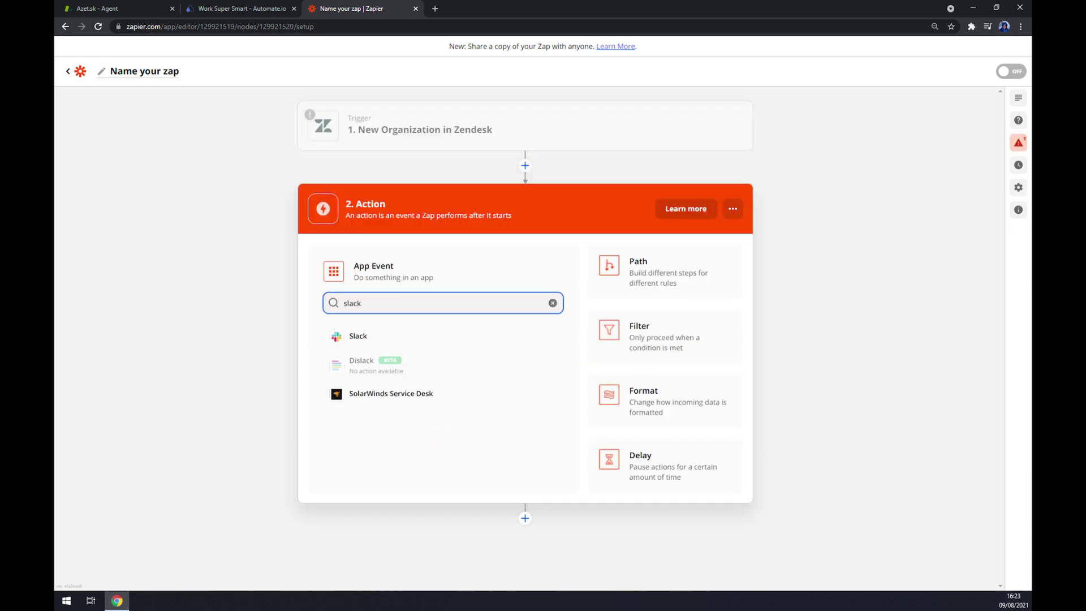
{"action": "left_click", "coordinate": [415, 336]}
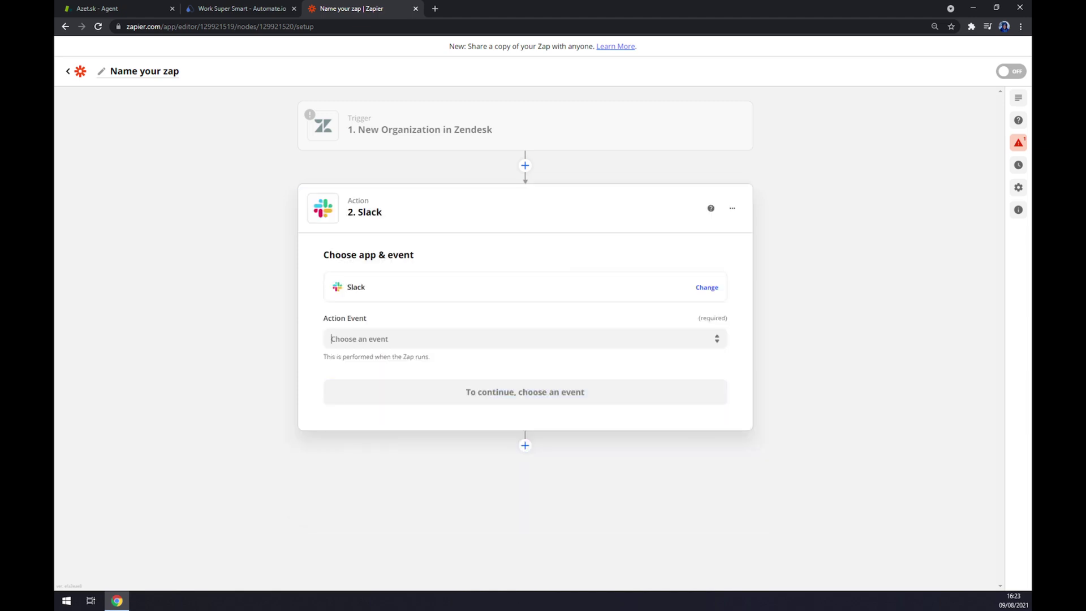
{"action": "left_click", "coordinate": [414, 339]}
{"action": "left_click", "coordinate": [377, 382]}
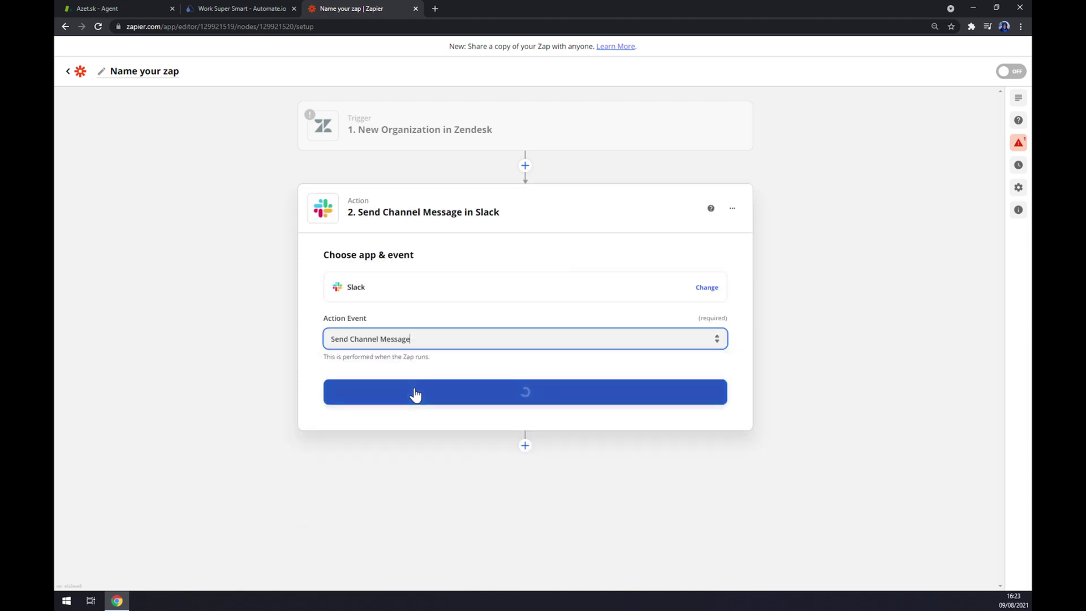
{"action": "left_click", "coordinate": [424, 393]}
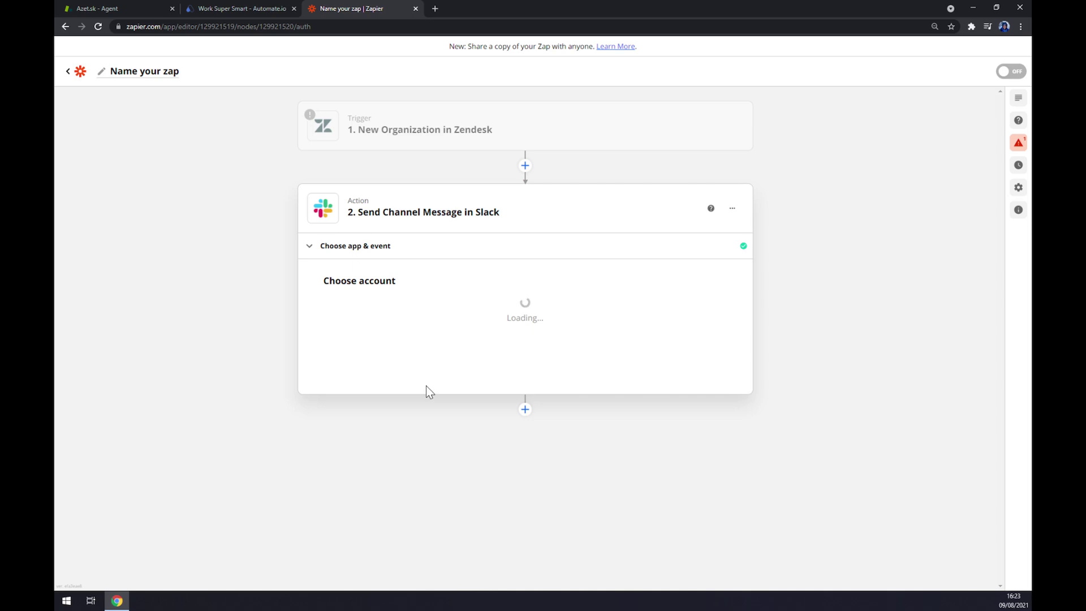